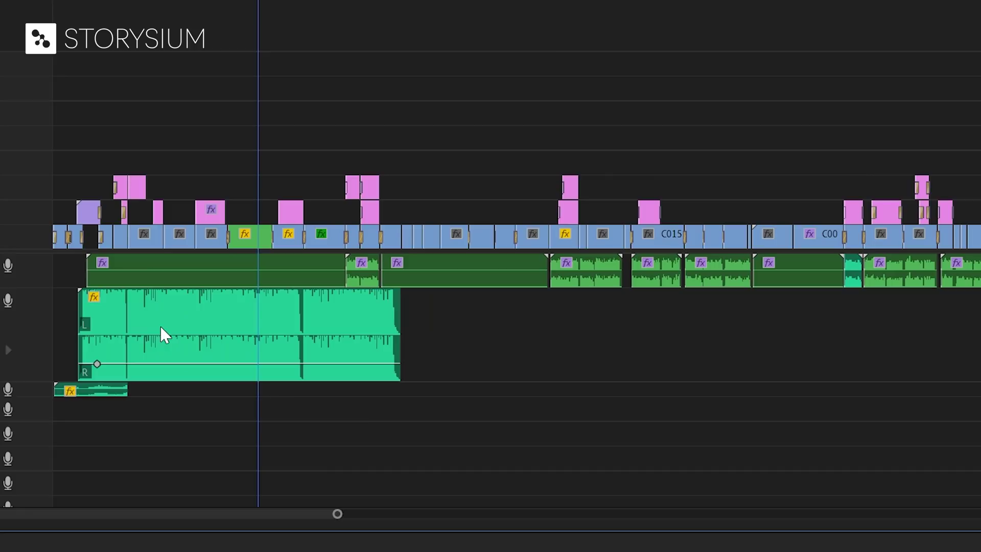
Alt-drag a copy of the music clip, razor-cut it on a beat, and slide it against the first clip
drag(160, 326, 483, 351)
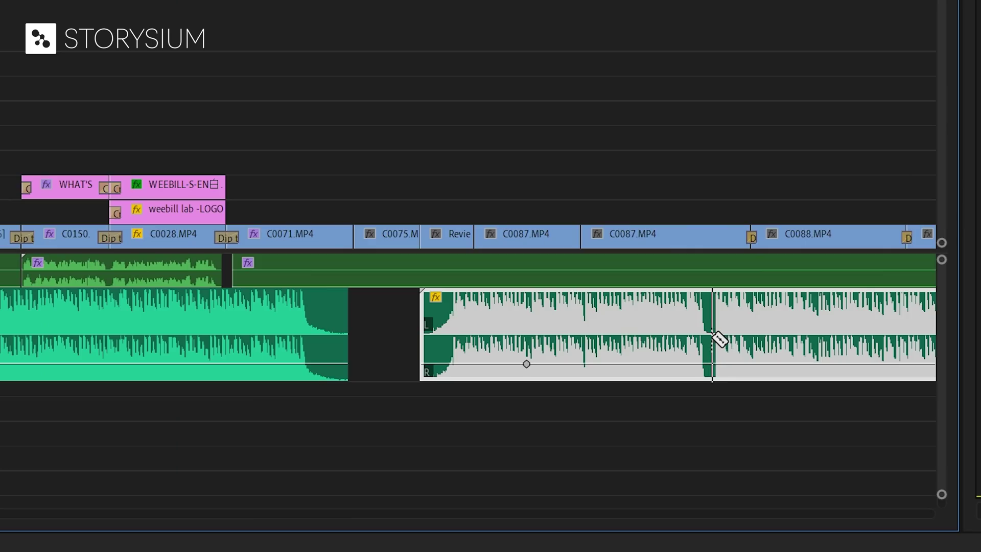
click(713, 339)
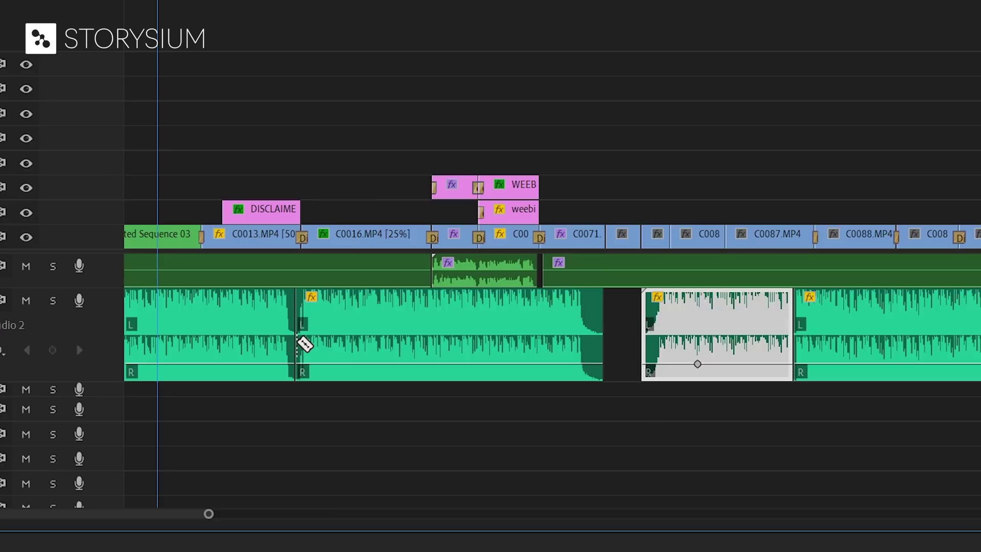
drag(304, 343, 336, 339)
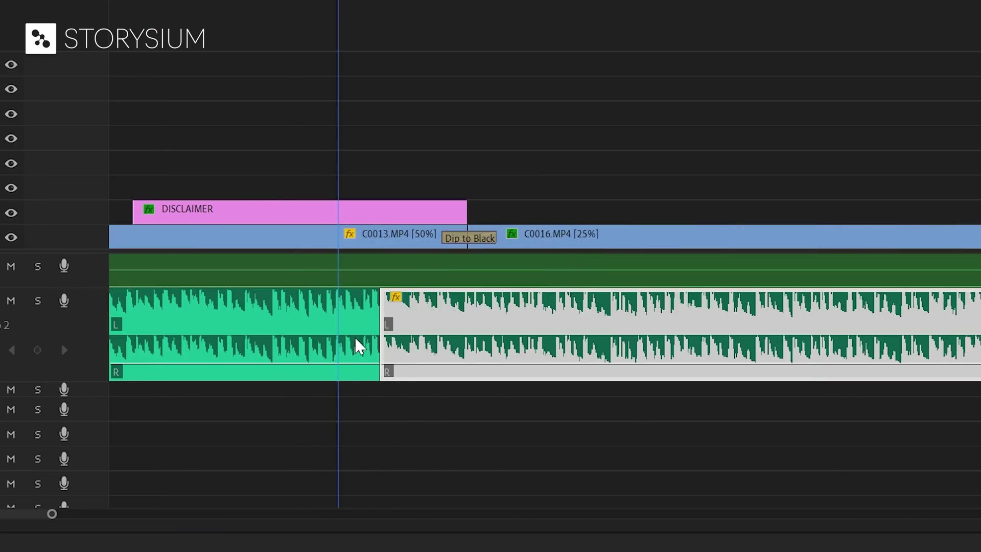
drag(357, 344, 381, 340)
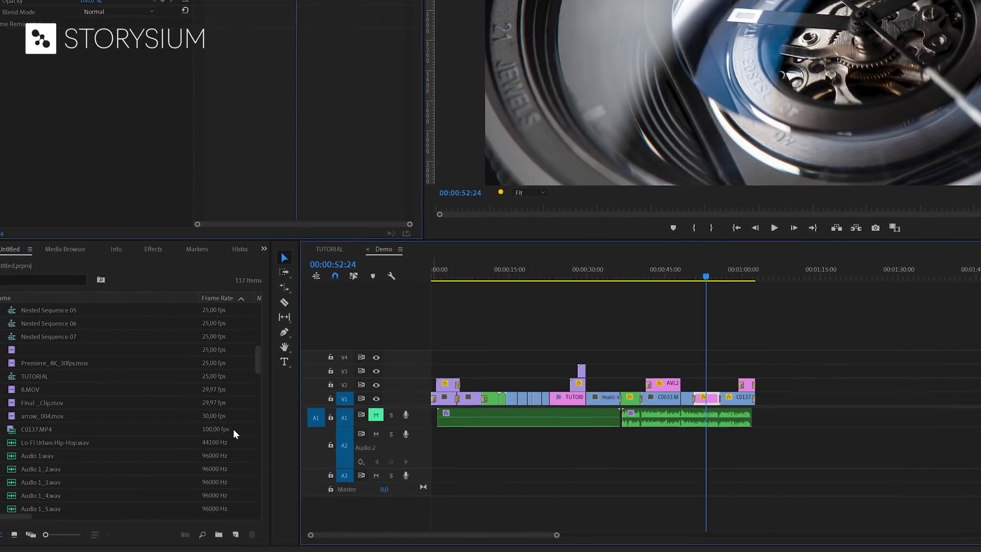
Place Lo-Fi Urban Hip-Hop.wav on Audio 2, mark the video's end, and edit the clip in Adobe Audition
drag(85, 437, 466, 429)
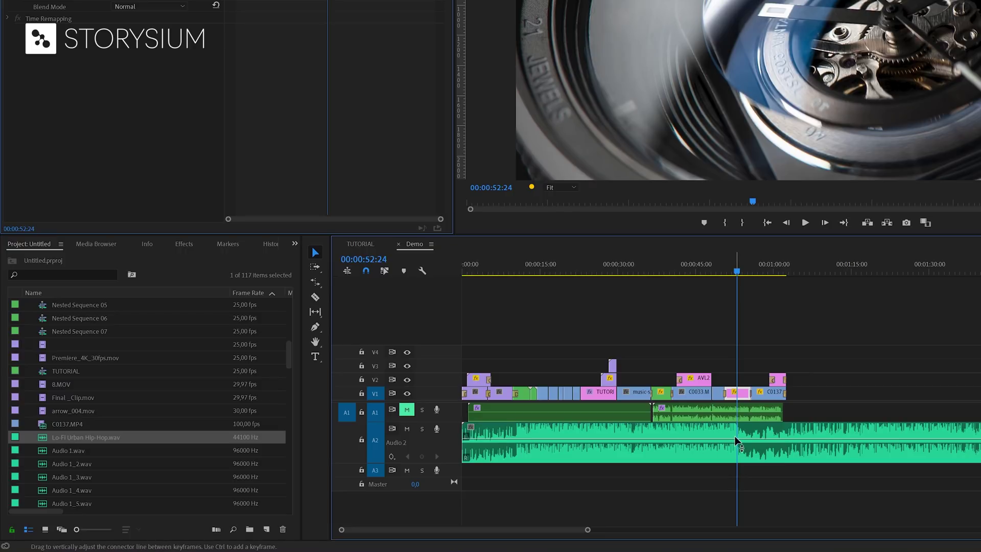
click(791, 272)
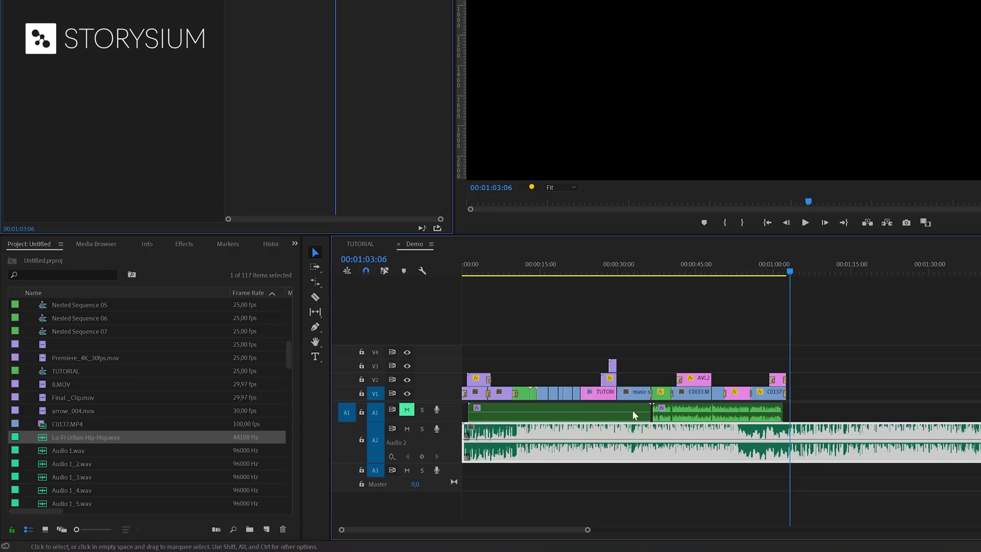
right_click(672, 438)
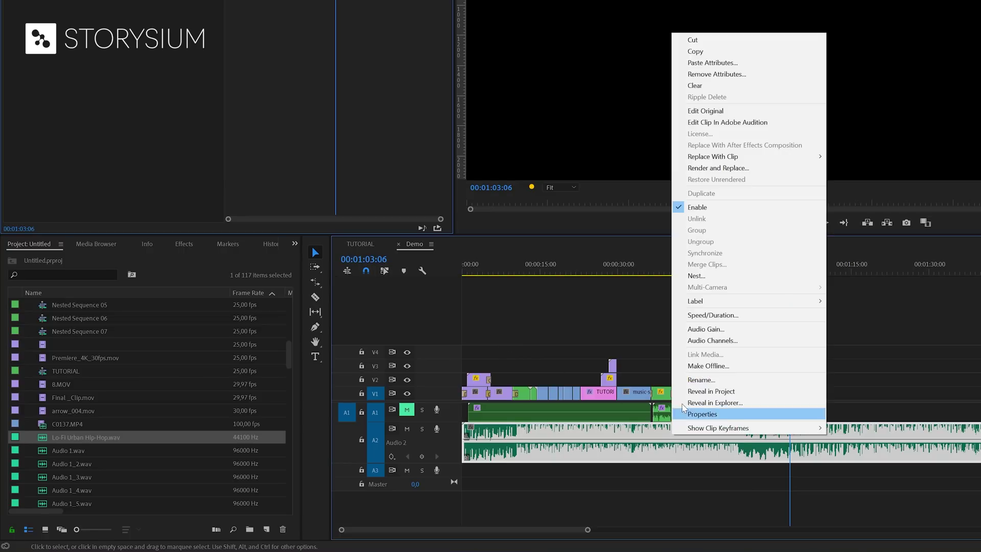
click(715, 125)
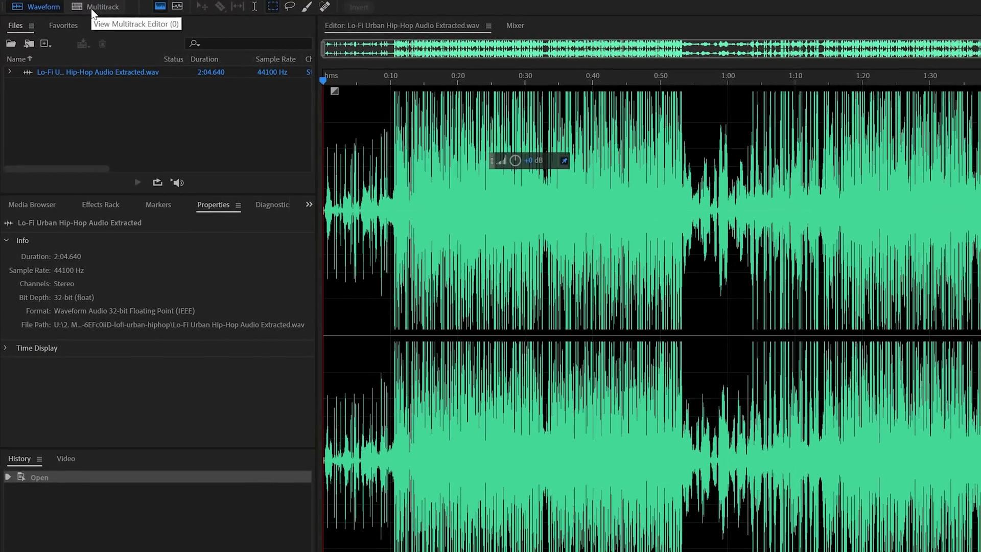
Create a multitrack session named BackgroundMusic, then select it and the extracted Lo-Fi file in Files
click(79, 6)
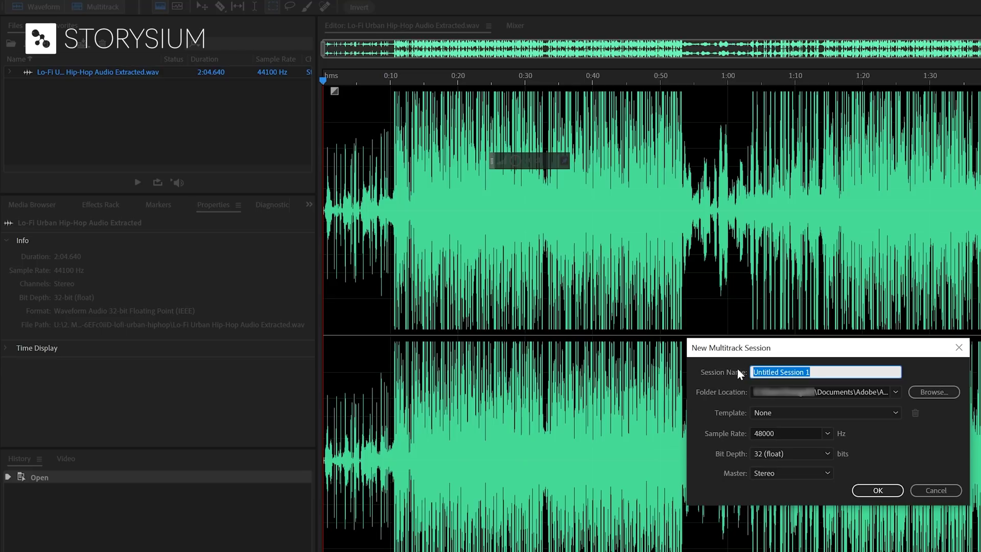
text(BackgroundMusic)
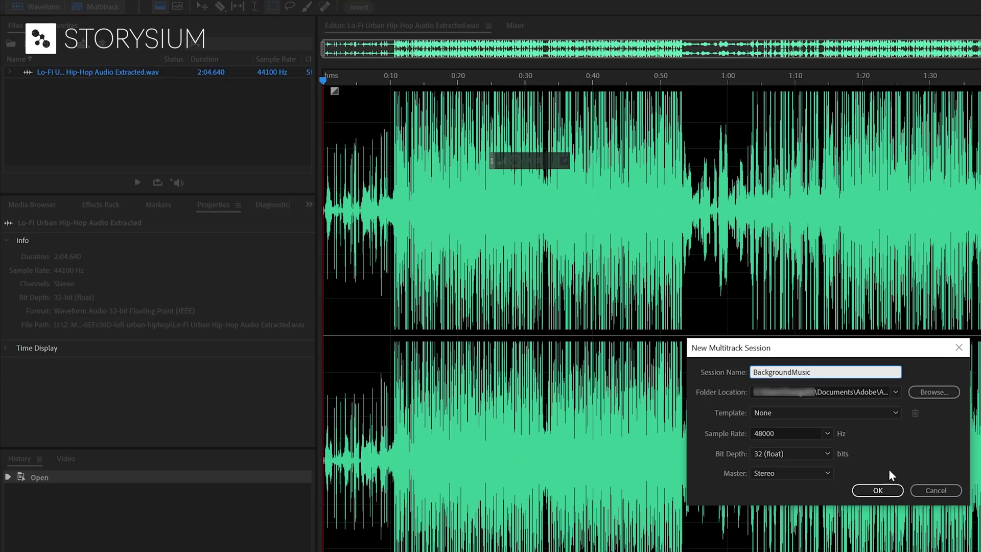
click(888, 488)
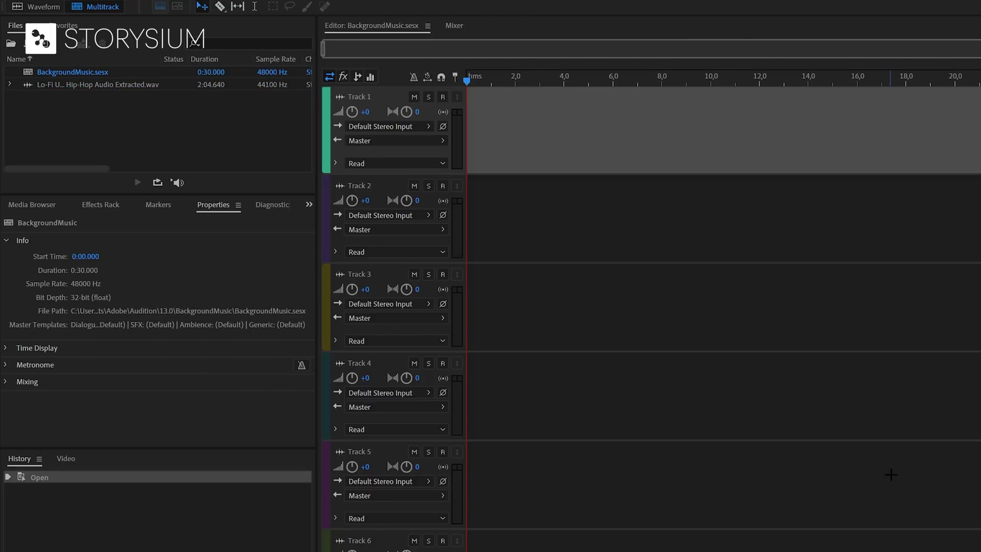
click(108, 73)
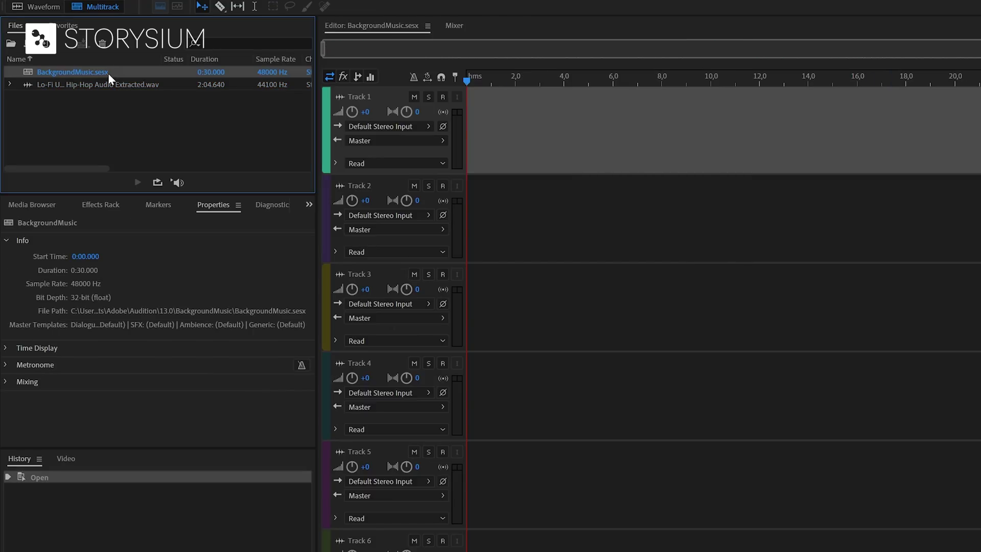
click(83, 85)
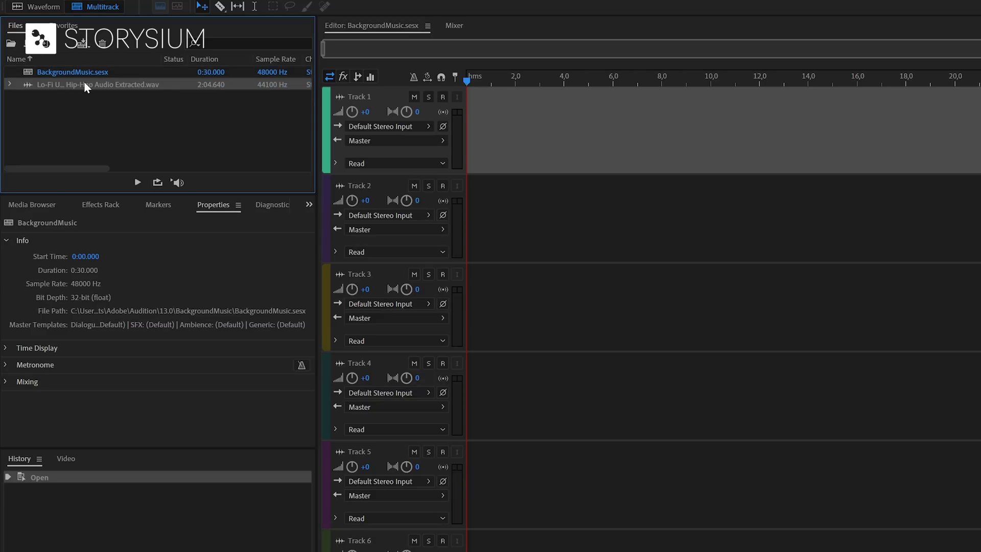
Place the extracted Lo-Fi audio on Track 1 and preview playback from about 1:03
drag(84, 85, 461, 139)
scroll(656, 127, down, 5)
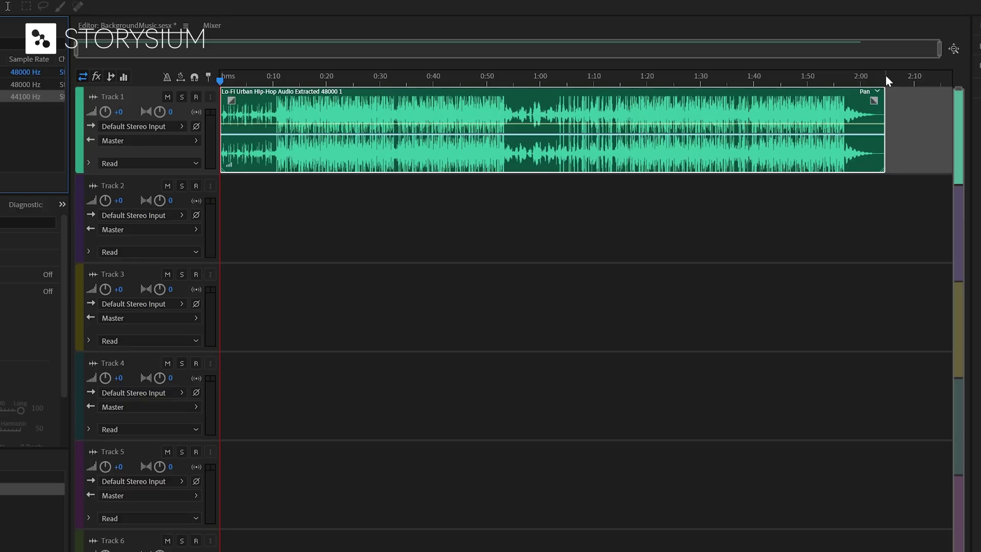
click(885, 77)
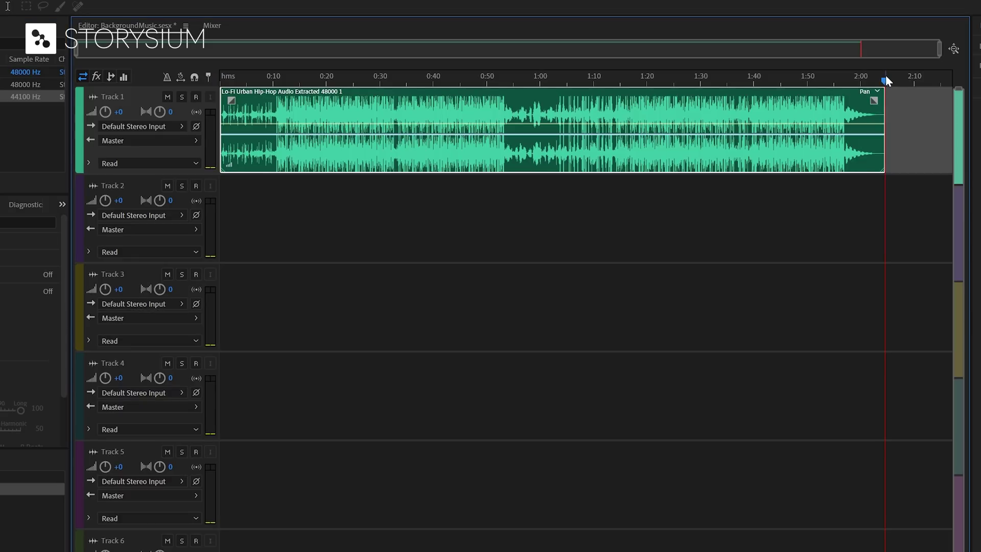
click(559, 75)
key(space)
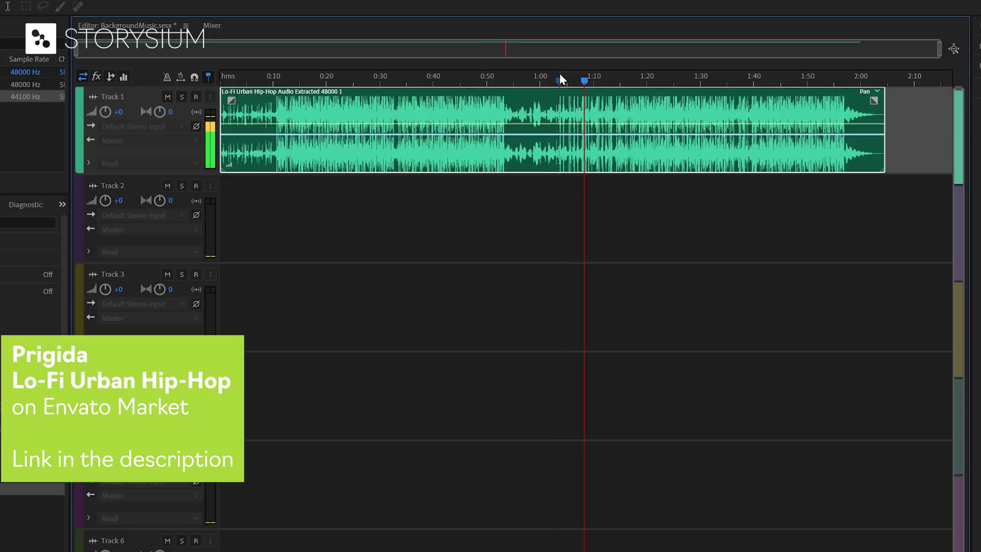
key(space)
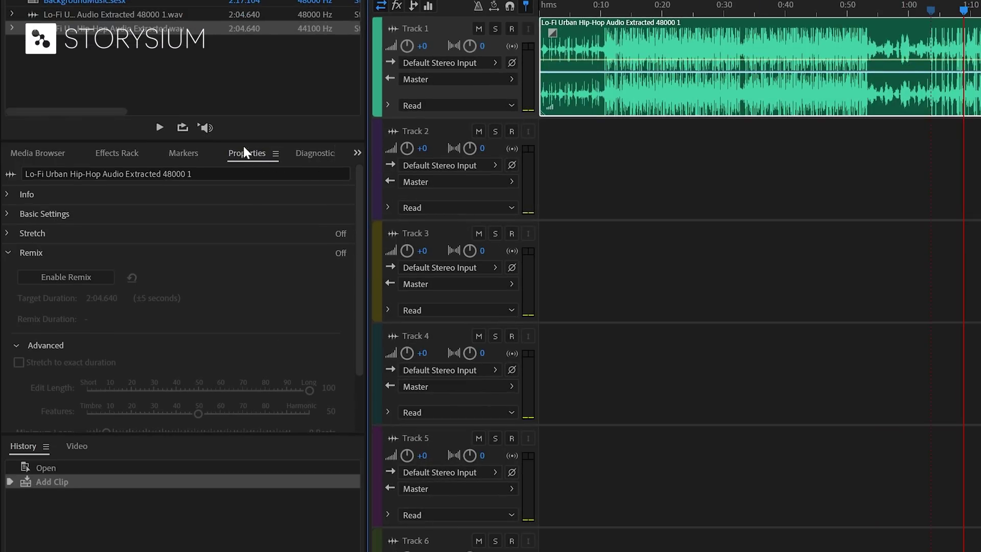
Expand Remix in the Properties panel and enable Remix on the Lo-Fi clip
click(22, 252)
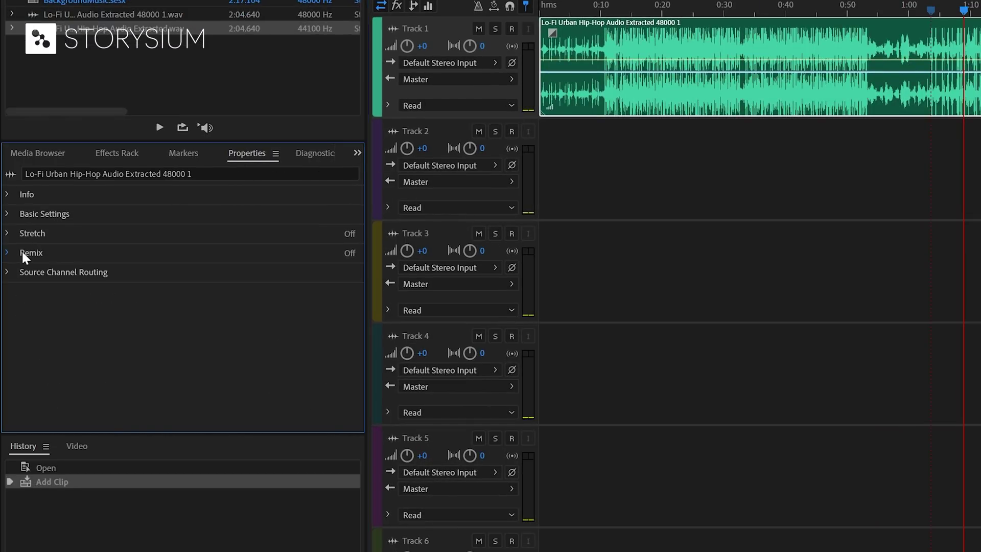
click(22, 252)
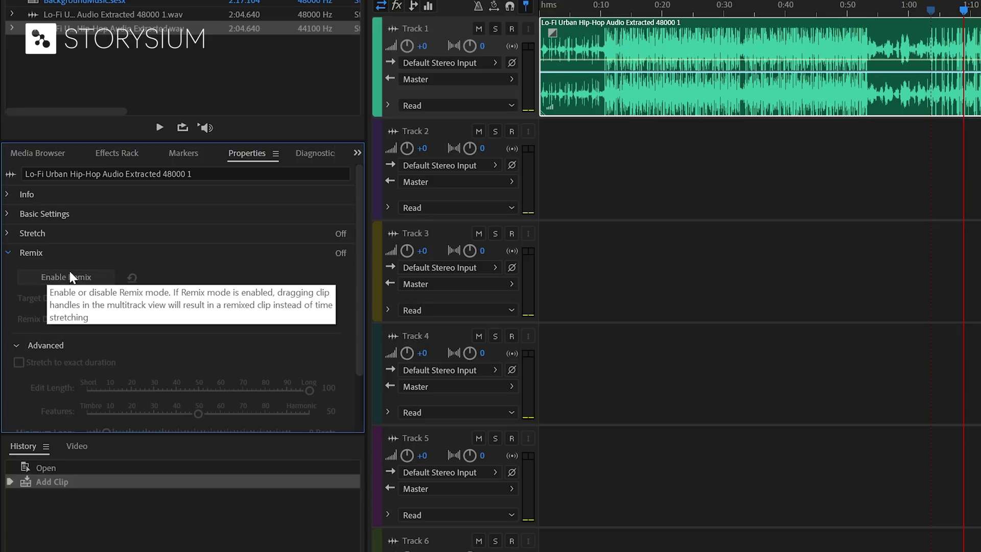
click(52, 275)
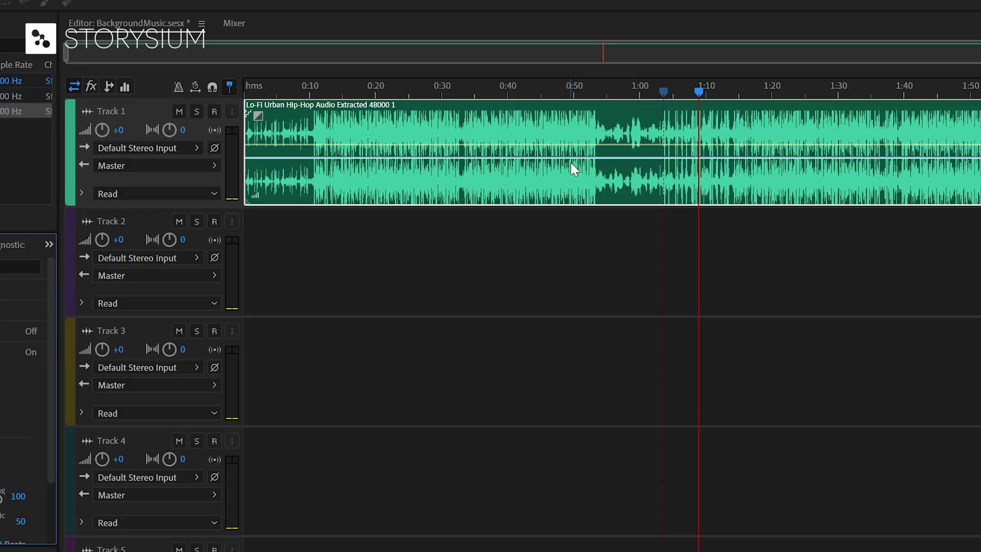
click(107, 403)
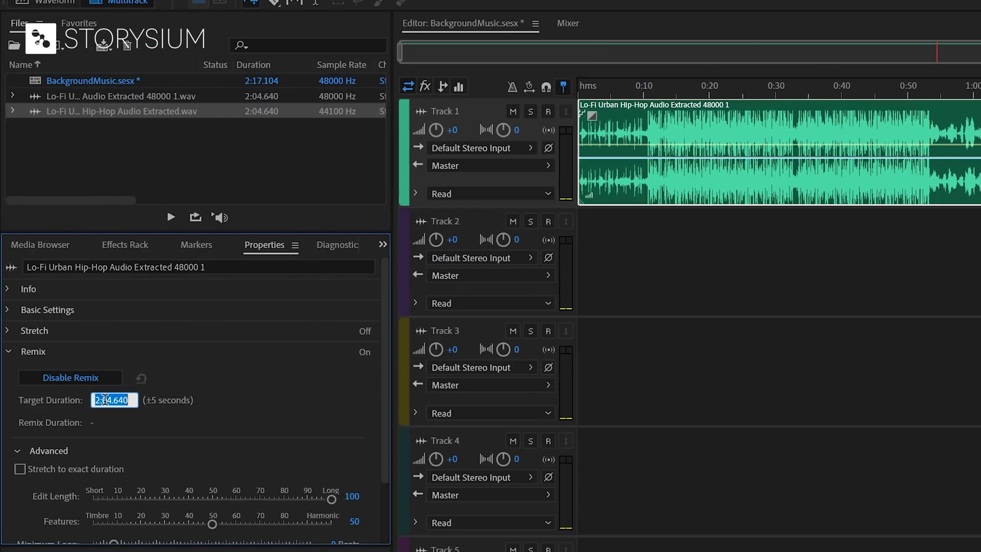
drag(95, 400, 100, 399)
key(Return)
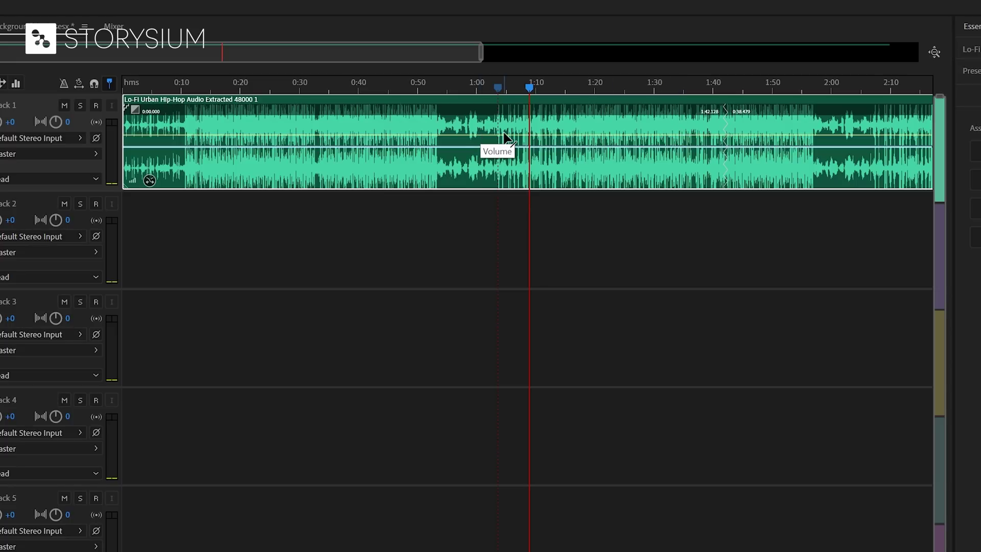
scroll(740, 142, up, 10)
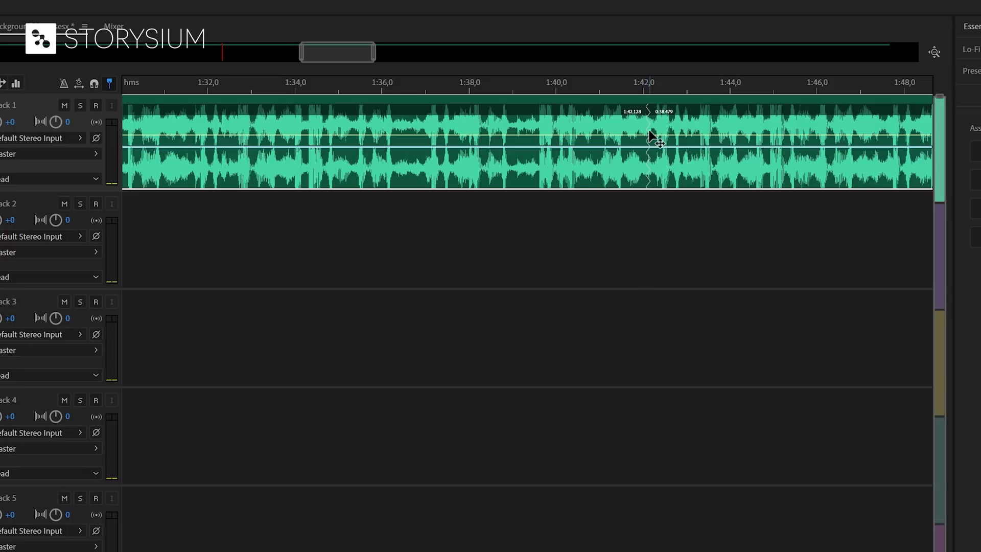
drag(629, 90, 544, 91)
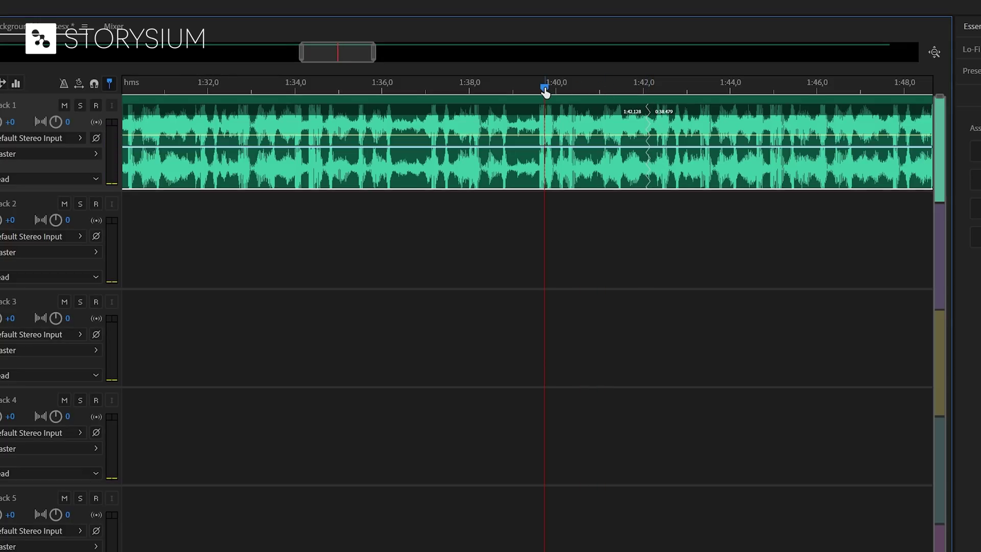
key(space)
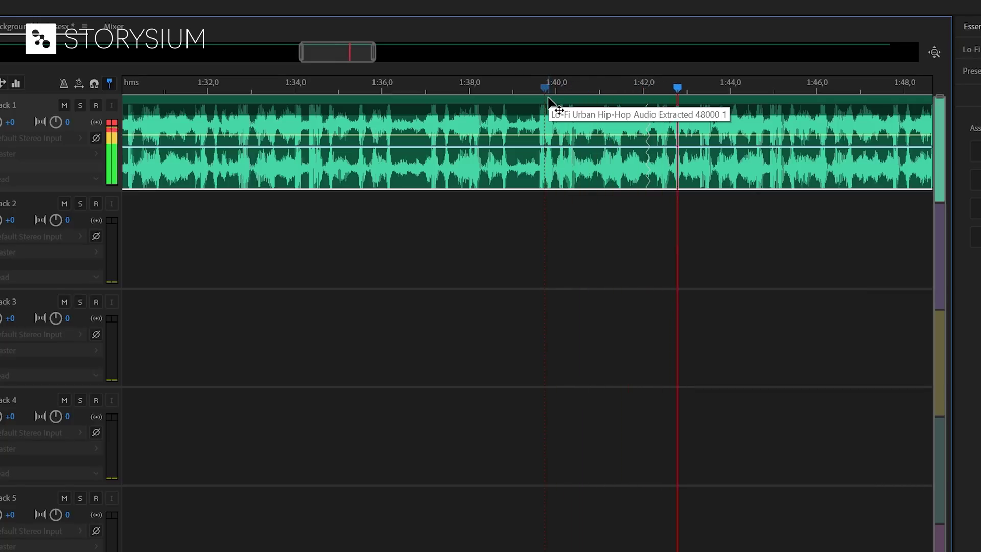
key(space)
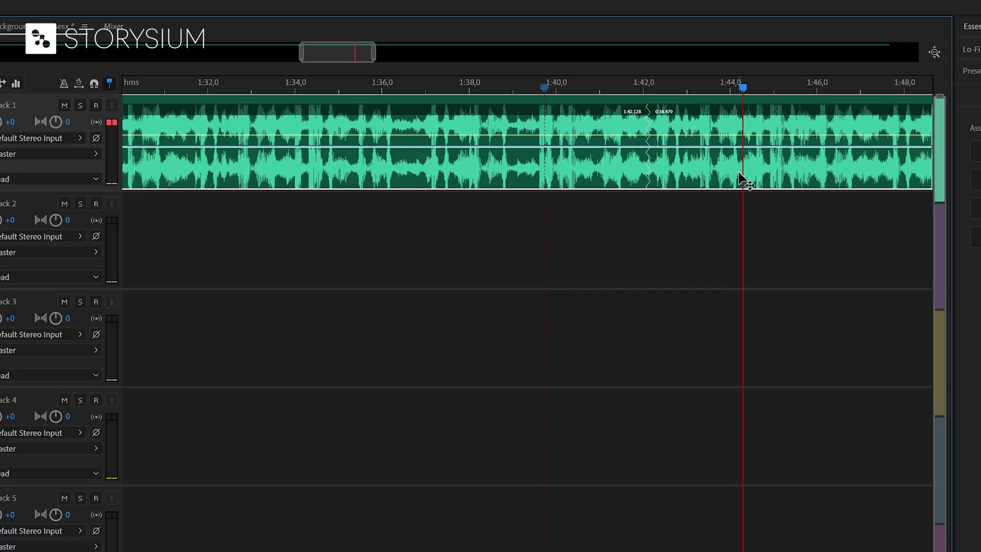
scroll(739, 173, down, 10)
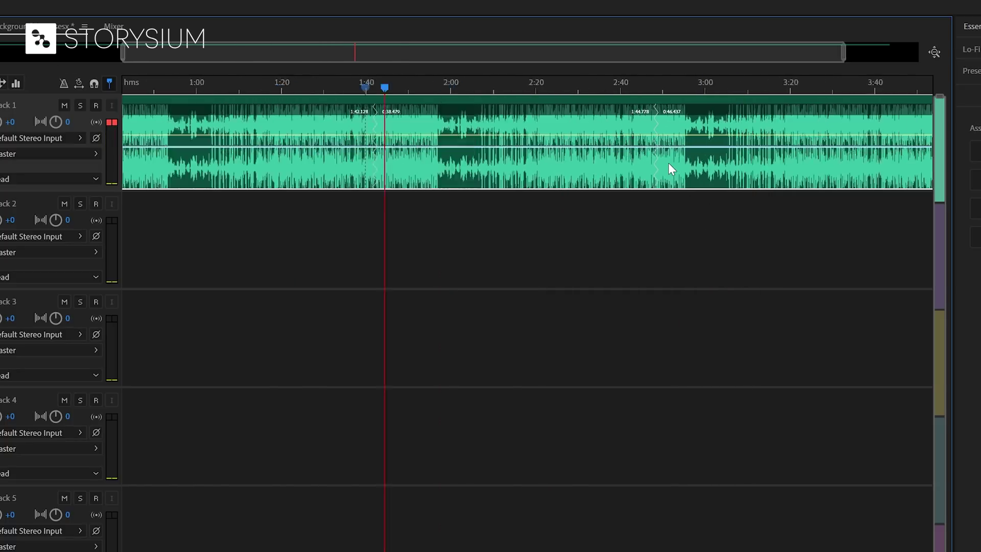
scroll(668, 163, up, 7)
click(585, 88)
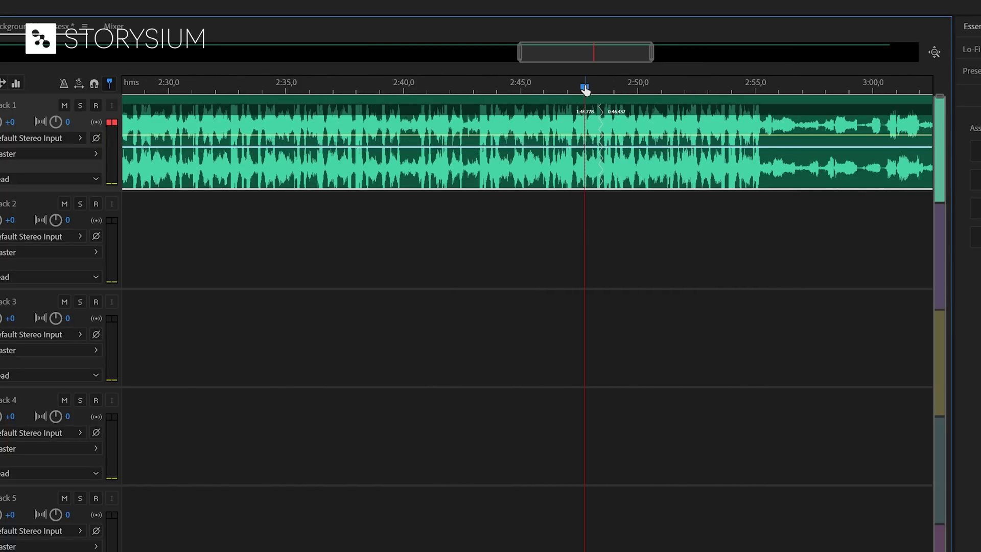
key(space)
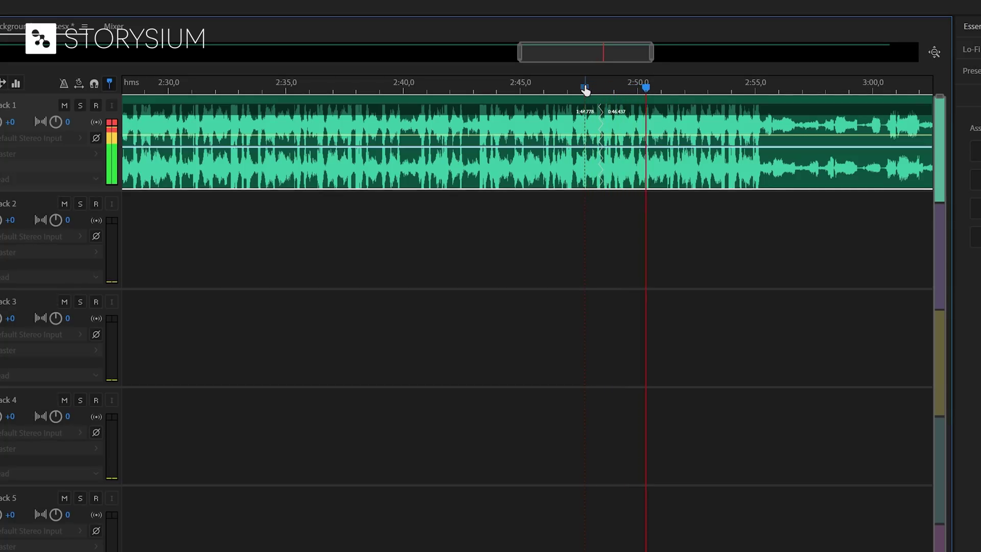
key(space)
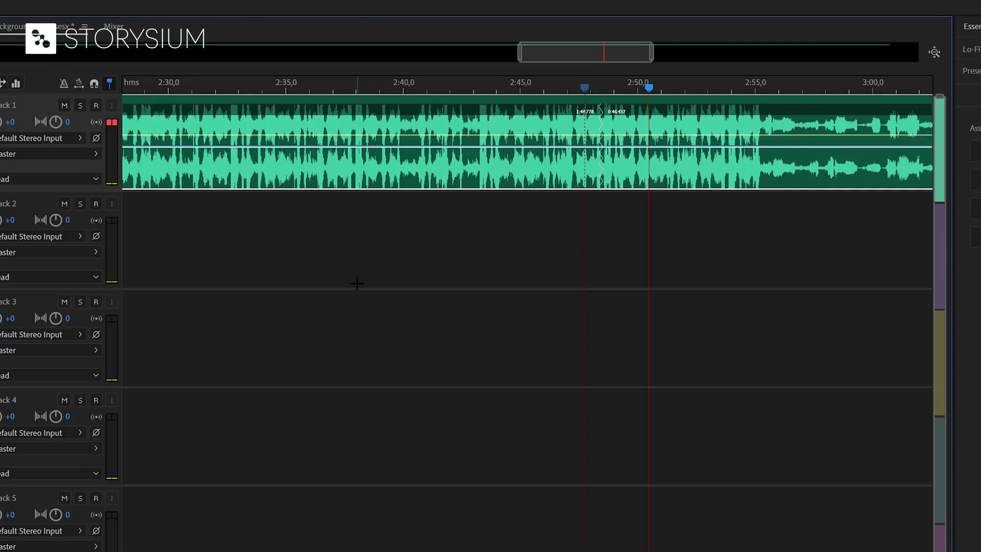
Change the Remix Target Duration from 4:04.640 to 1:04.640 and fit the whole session in view
click(84, 363)
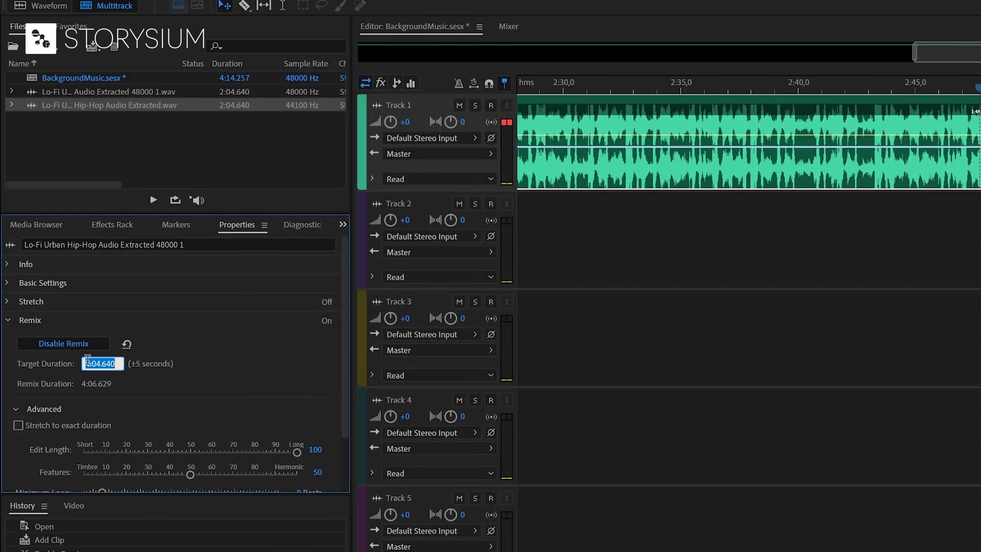
click(88, 362)
text(1)
key(Return)
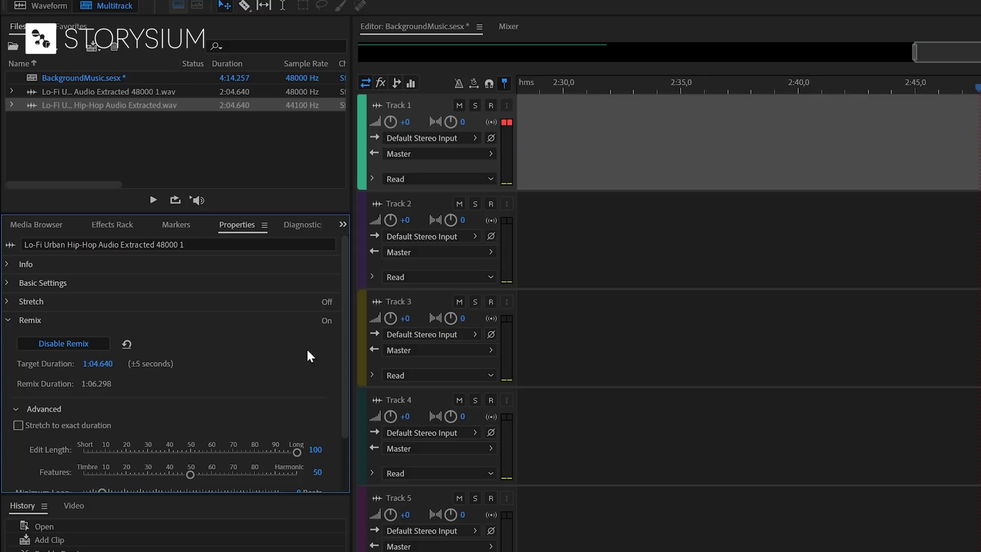
key(backslash)
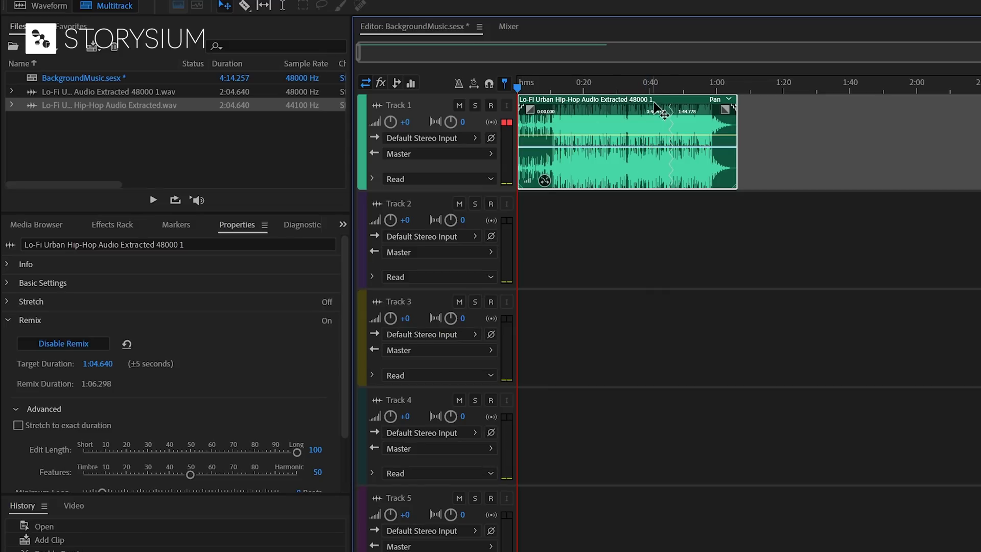
scroll(659, 138, up, 8)
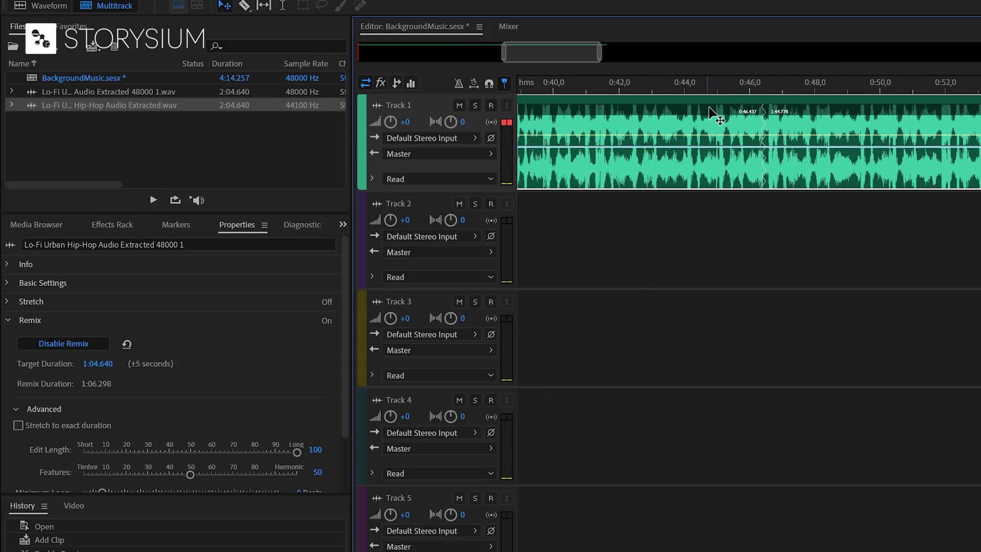
click(723, 83)
key(space)
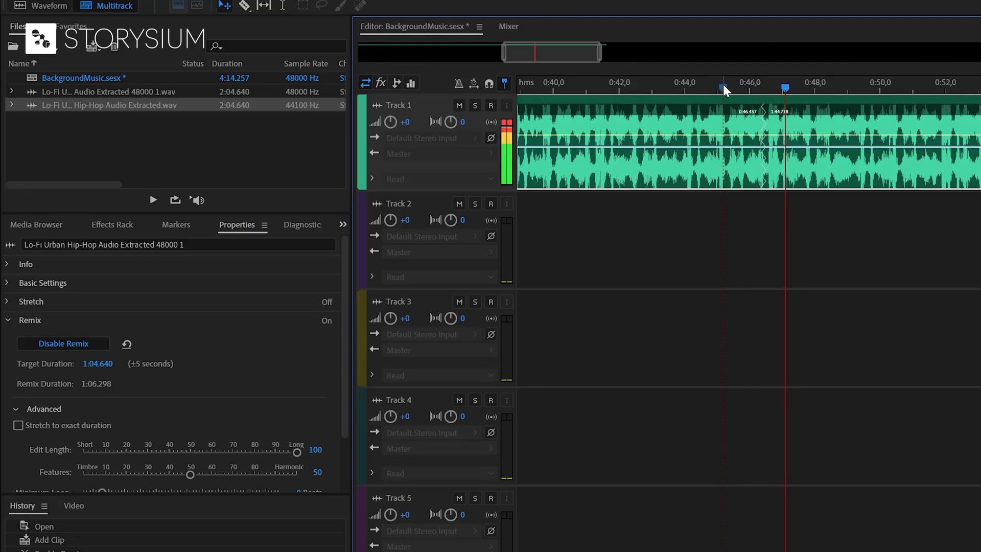
key(space)
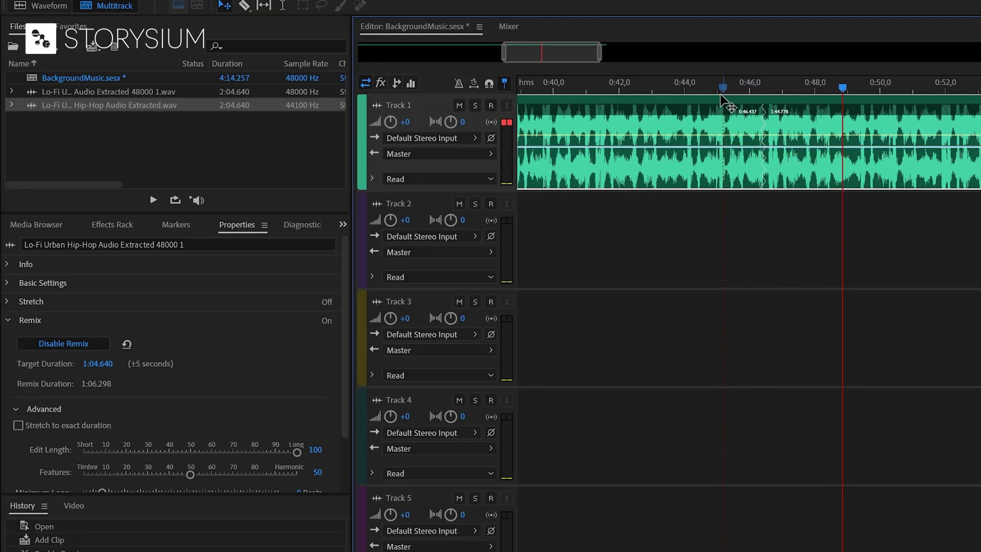
scroll(823, 173, down, 5)
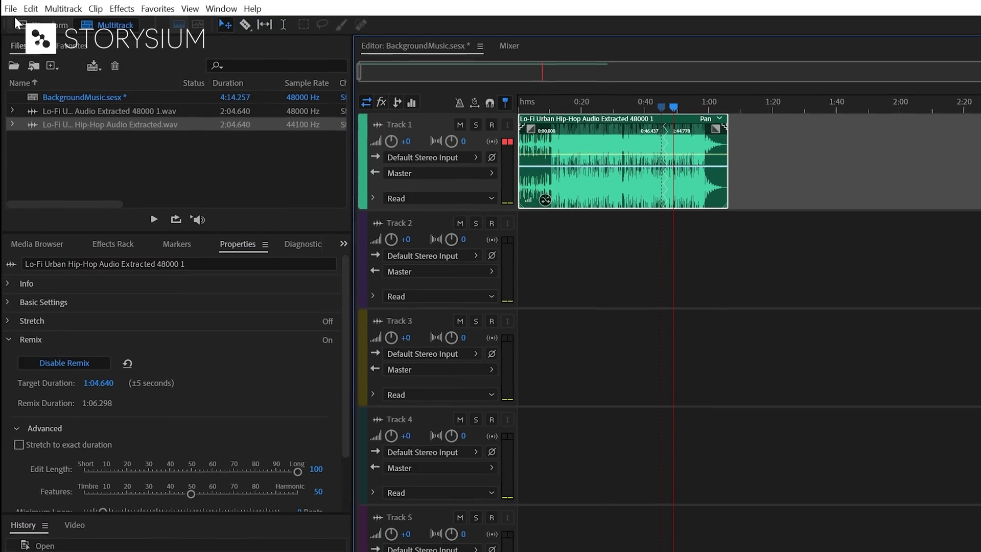
Export the session via File > Export > Export to Adobe Premiere Pro, opening it in Premiere Pro
click(11, 0)
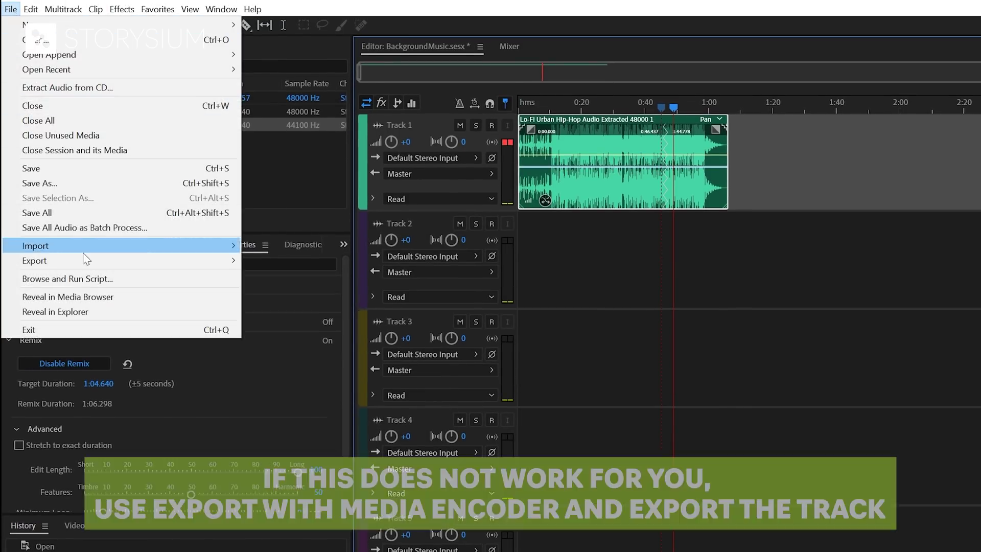
mouse_move(84, 260)
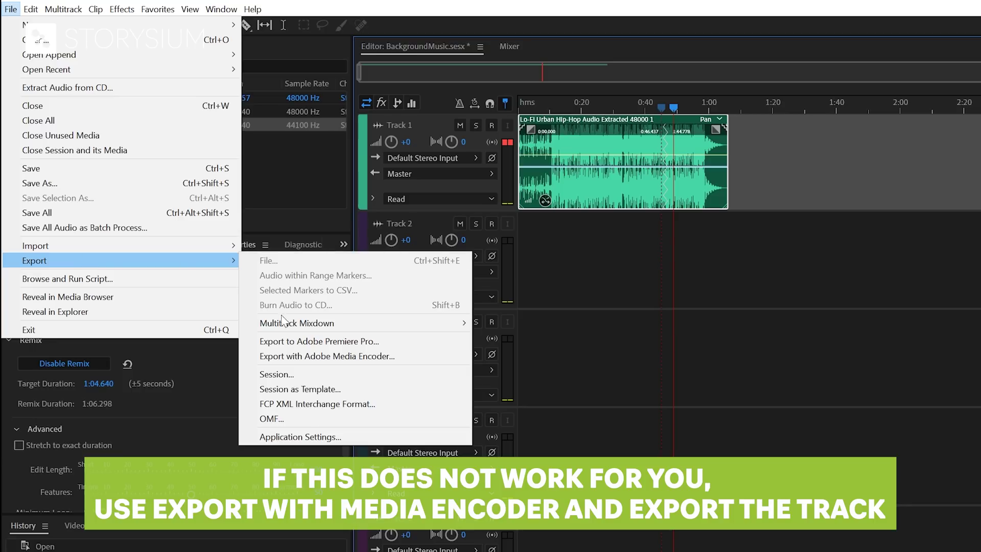
click(295, 345)
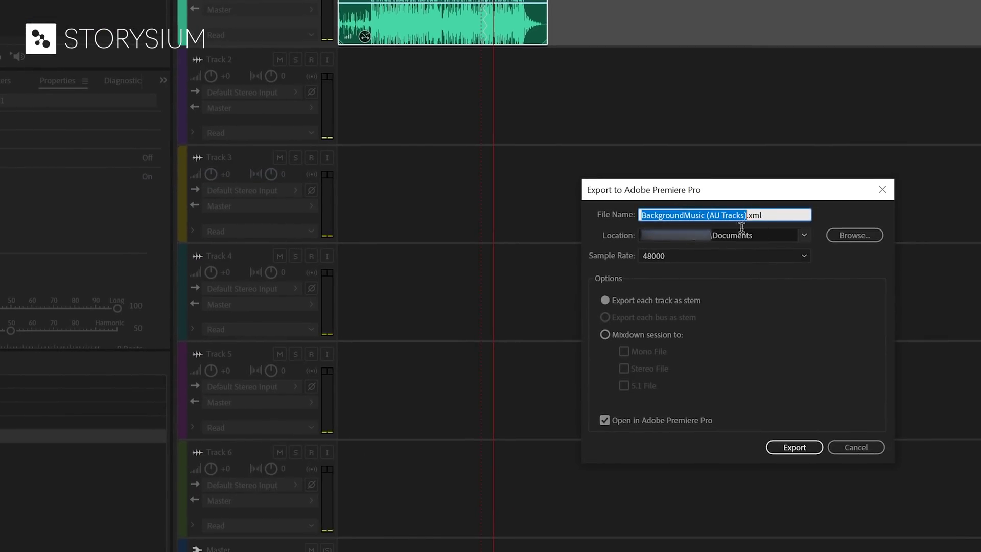
click(797, 448)
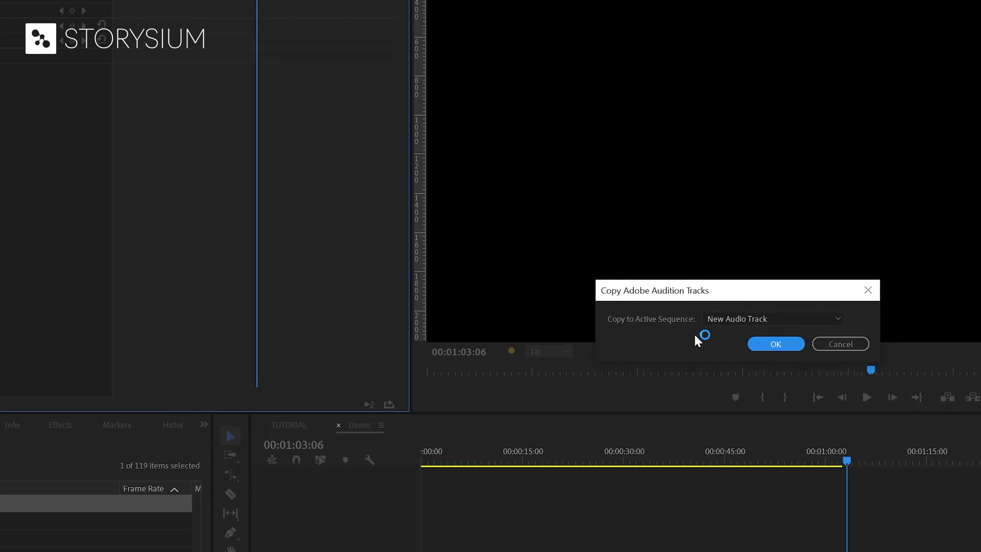
Copy the Audition track to a new audio track, move the remixed clip onto A2, and play from the start
click(768, 346)
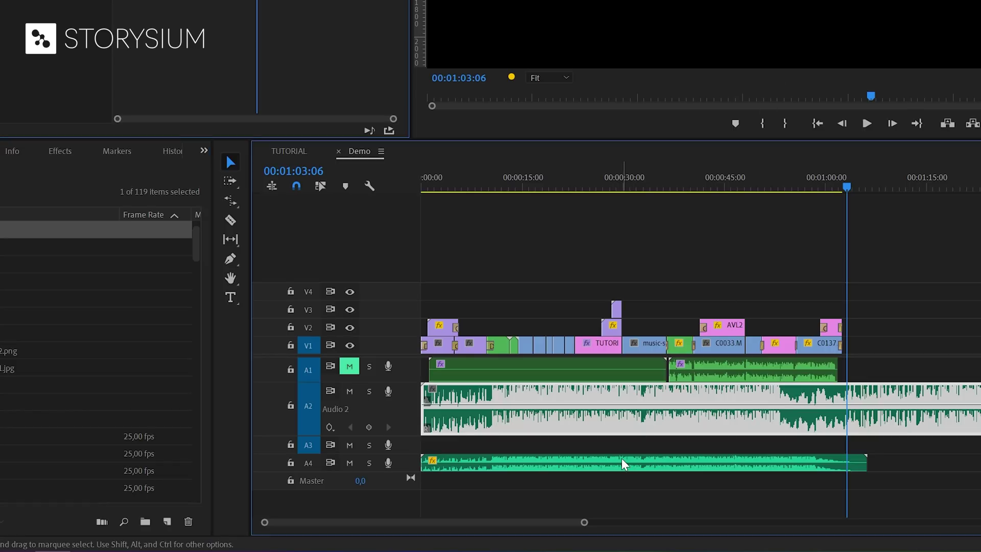
click(623, 464)
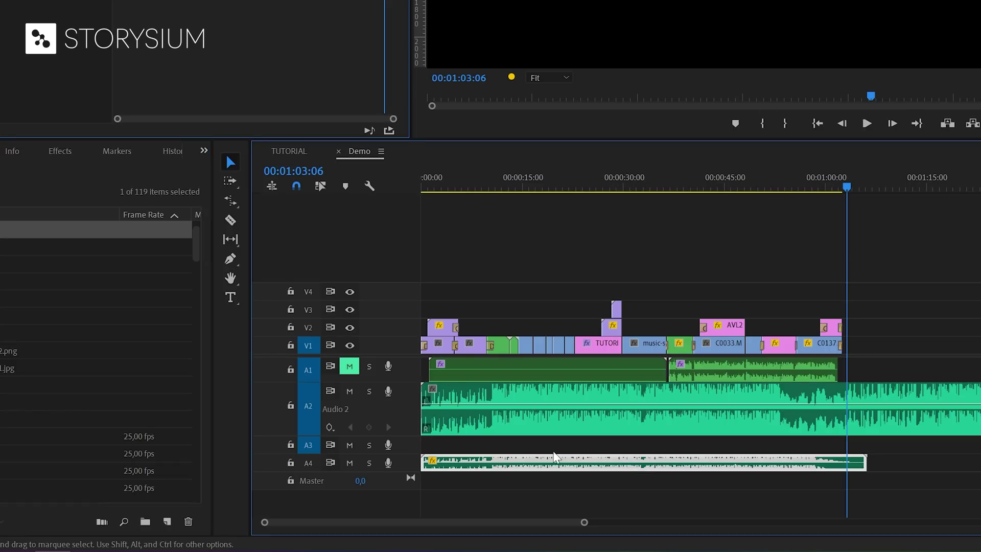
click(619, 426)
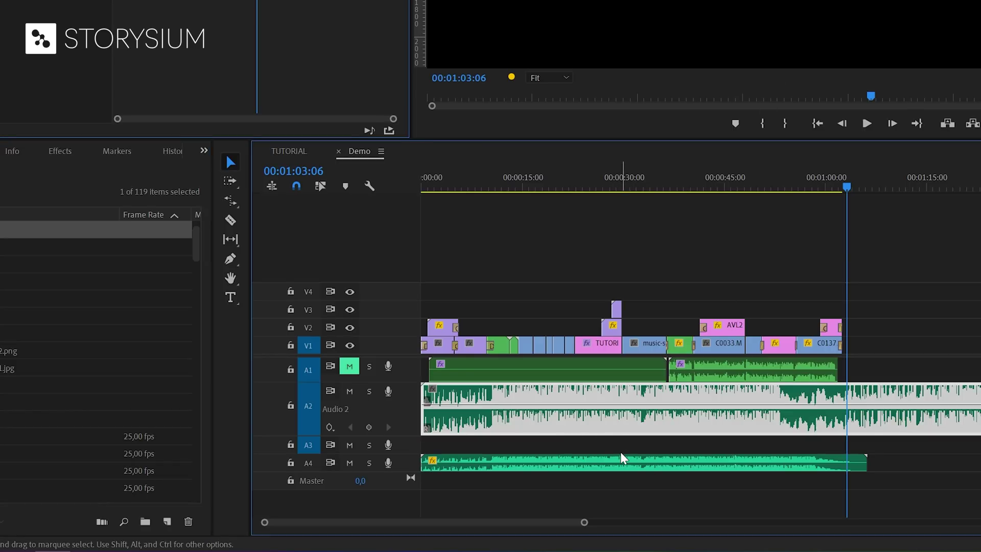
drag(624, 462, 608, 420)
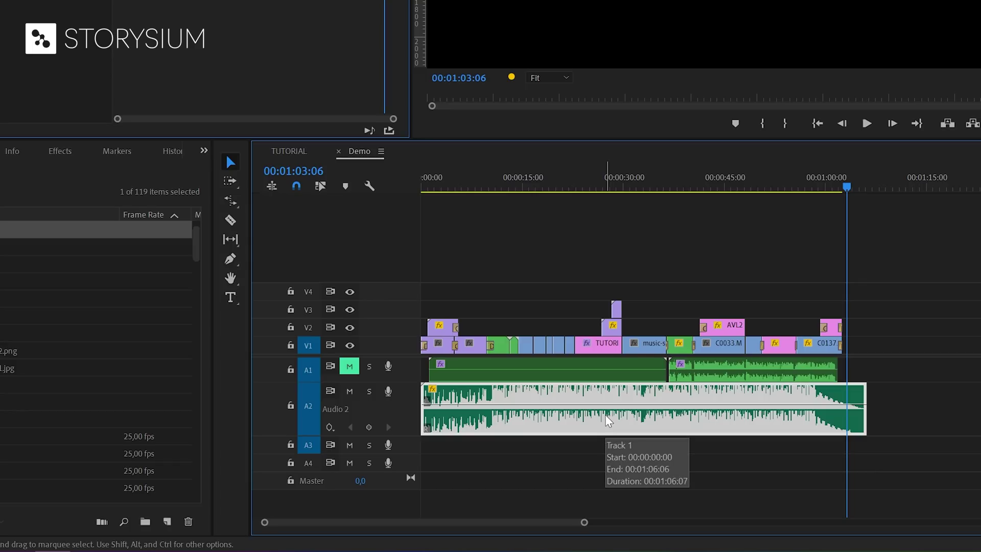
drag(525, 181, 410, 191)
key(space)
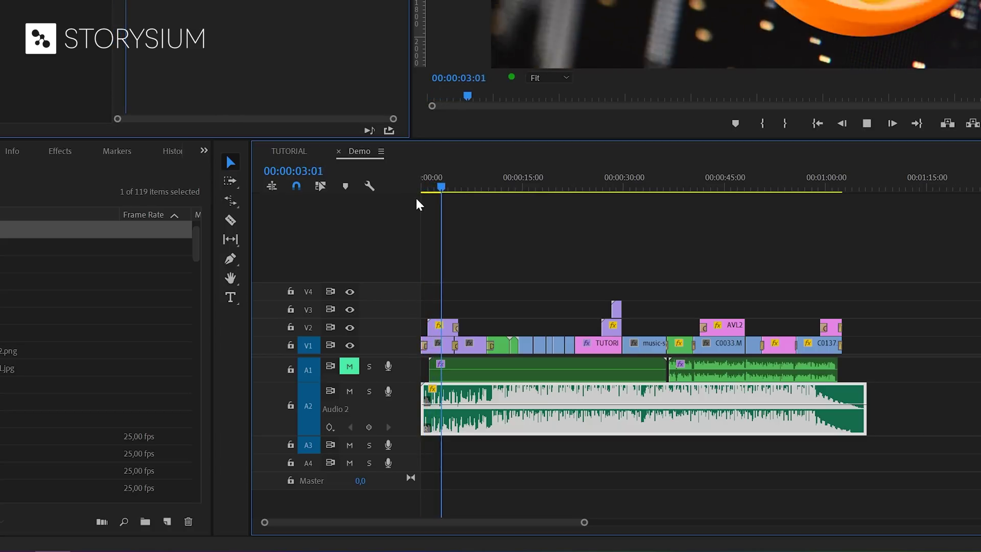
Stop playback of the Demo sequence
key(space)
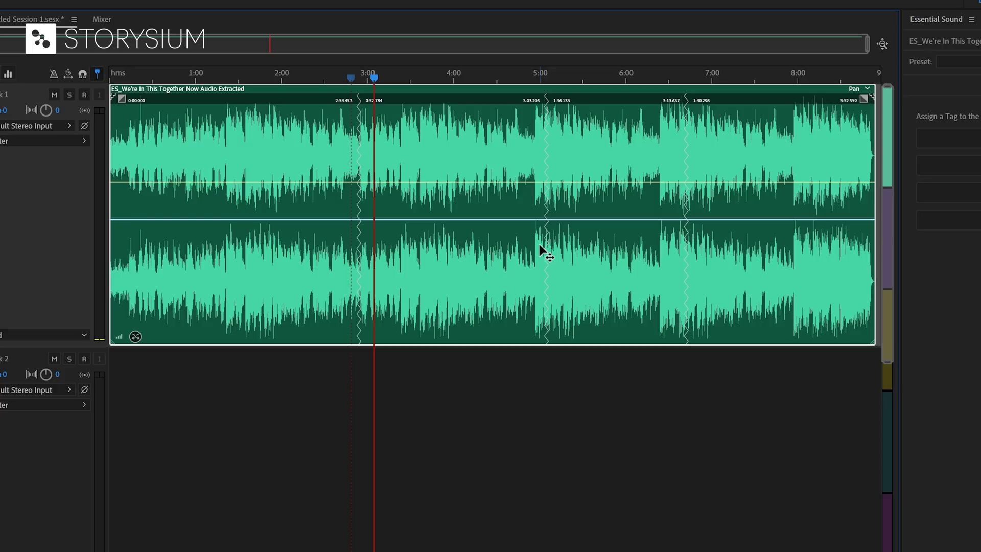
click(539, 75)
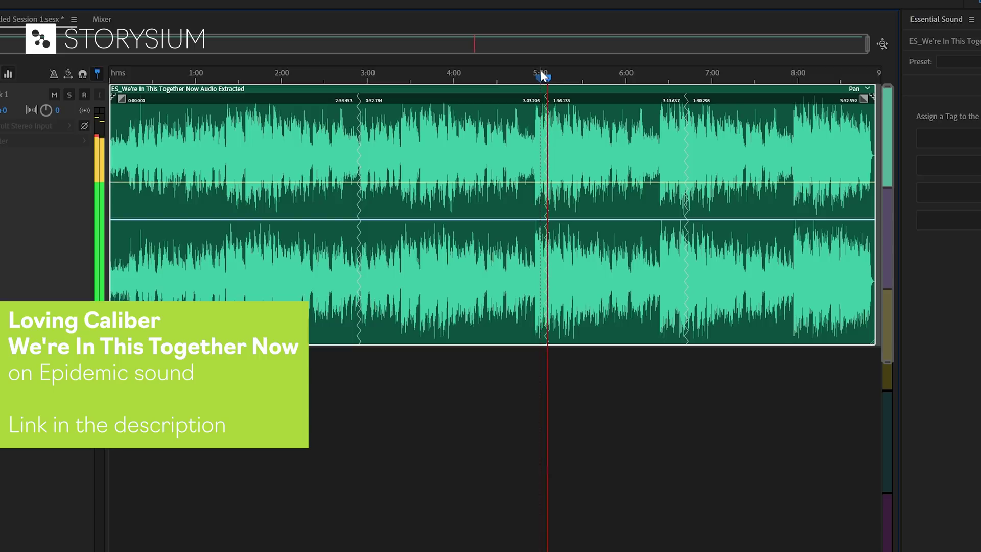
key(space)
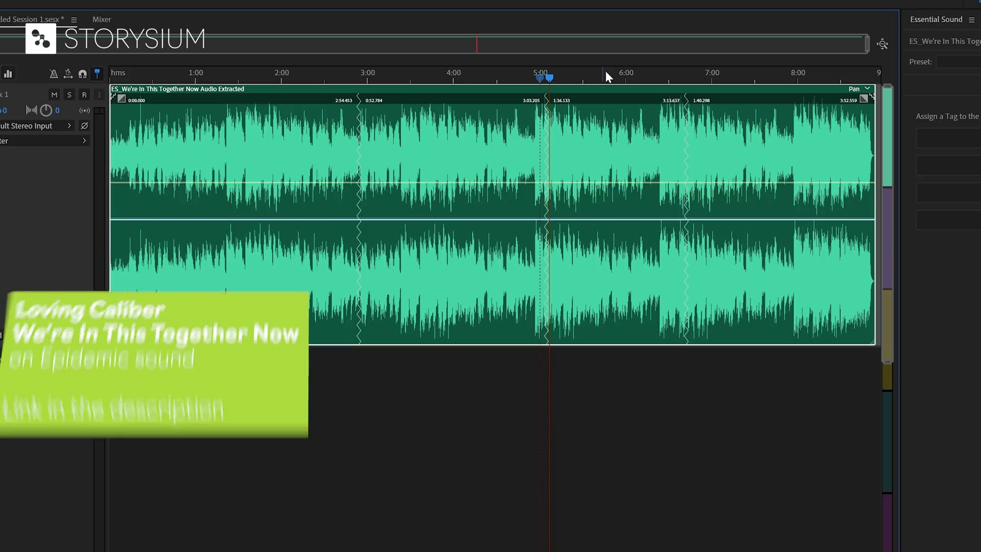
click(680, 77)
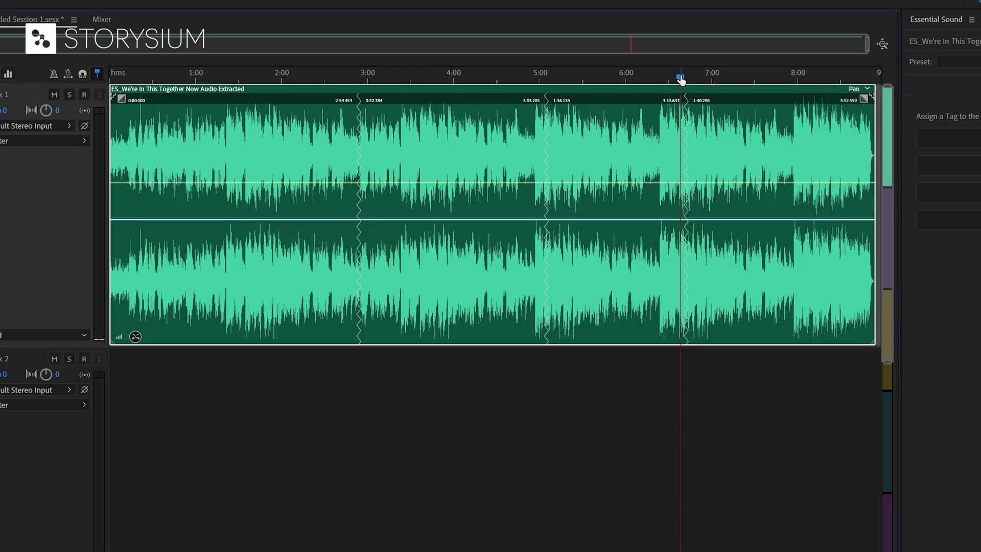
key(space)
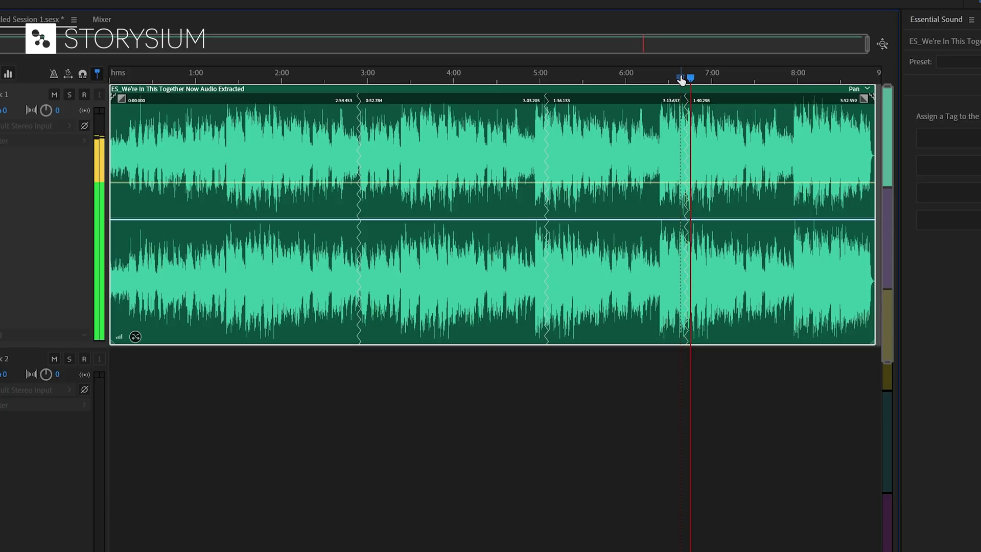
key(space)
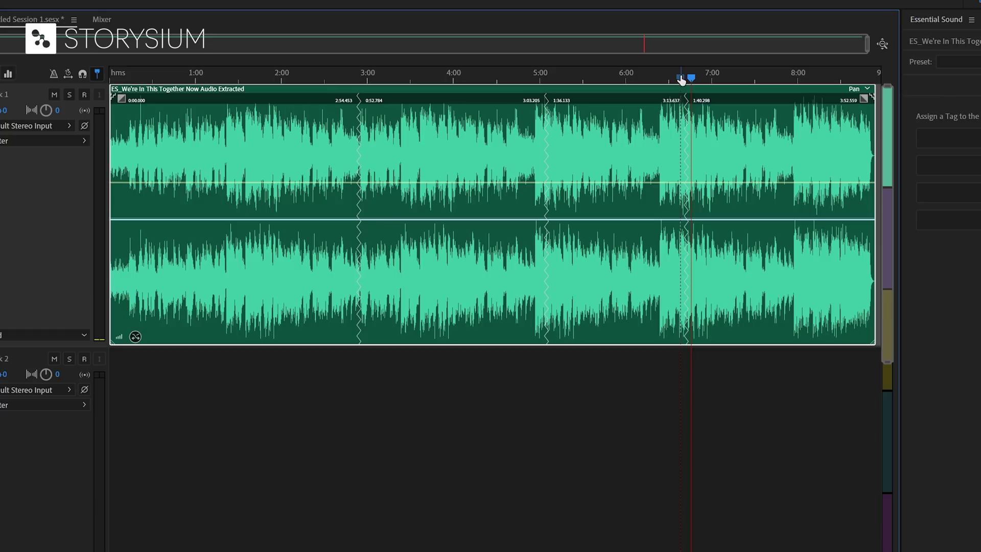